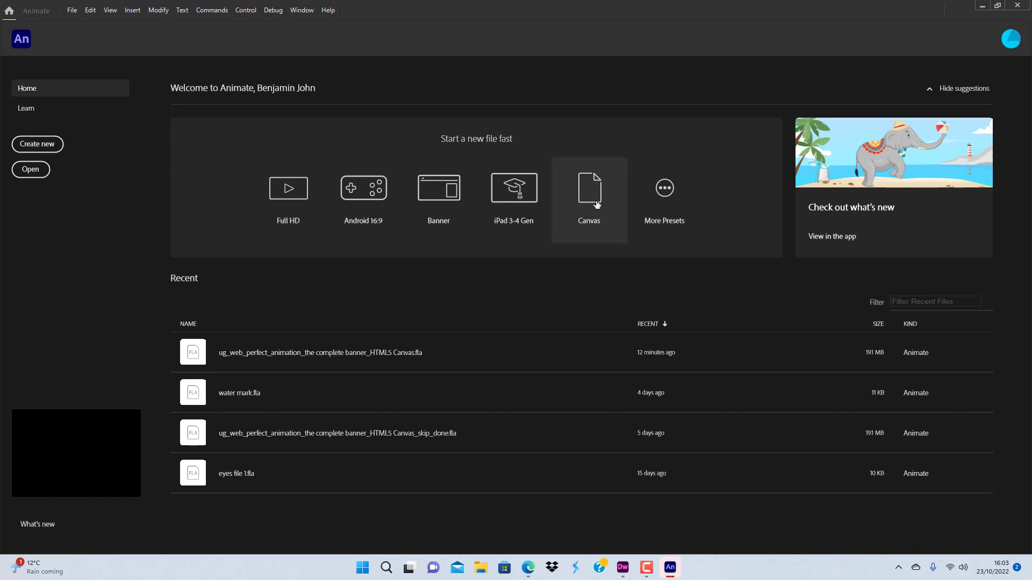
Create a Canvas document and draw a black-filled rectangle about 79 by 25 px in the stage's upper-left area.
{"action": "left_click", "coordinate": [596, 204]}
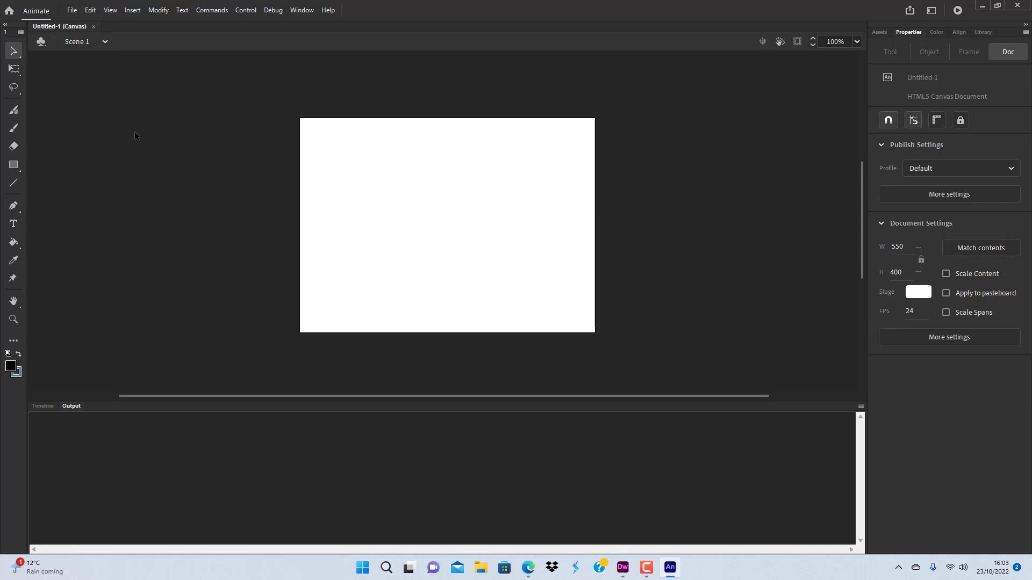
{"action": "left_click", "coordinate": [13, 164]}
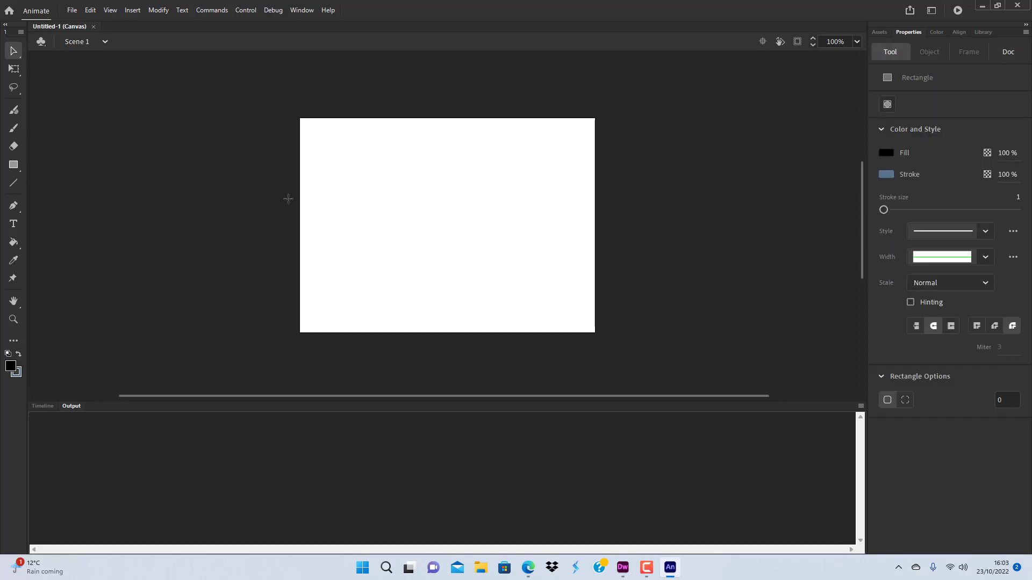
{"action": "mouse_move", "coordinate": [337, 150]}
{"action": "left_mouse_down"}
{"action": "mouse_move", "coordinate": [362, 165]}
{"action": "mouse_move", "coordinate": [408, 164]}
{"action": "mouse_move", "coordinate": [380, 163]}
{"action": "left_mouse_up"}
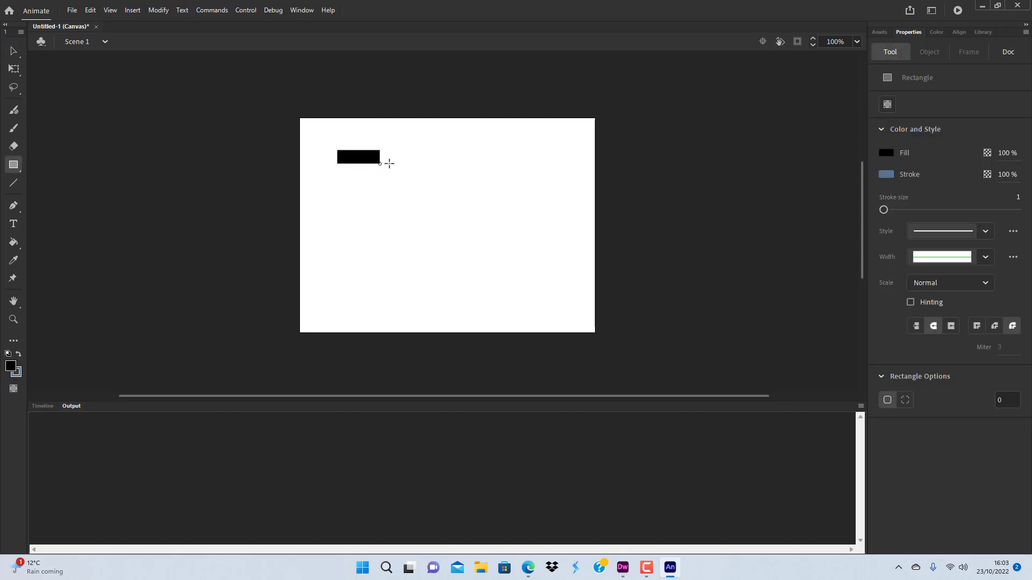
{"action": "left_click", "coordinate": [12, 54]}
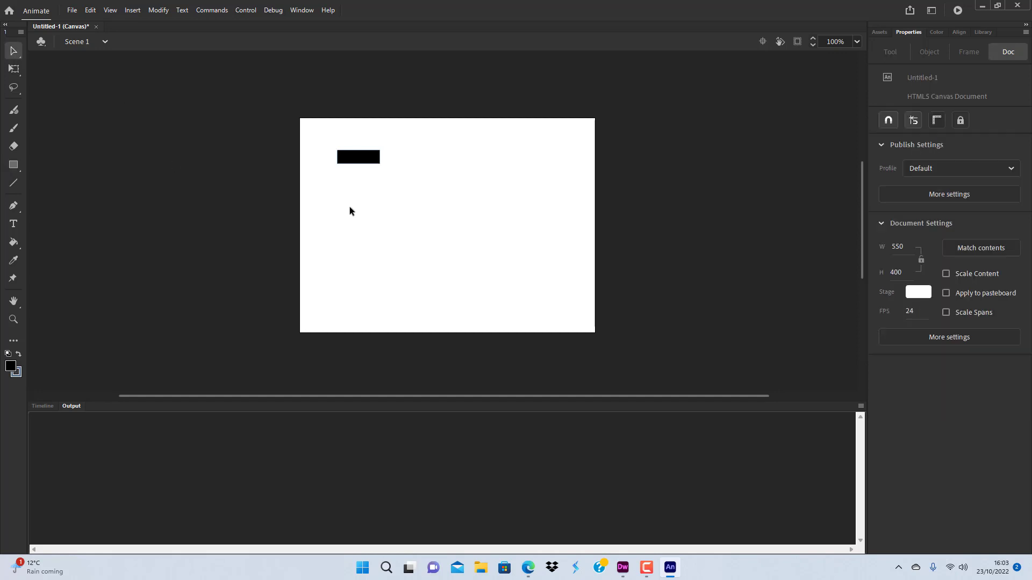
Set the stage size to 100 px wide and 30 px high.
{"action": "left_click_drag", "start_coordinate": [320, 135], "coordinate": [417, 185]}
{"action": "left_click", "coordinate": [302, 120]}
{"action": "left_click", "coordinate": [896, 248]}
{"action": "type", "text": "100"}
{"action": "key", "text": "Tab"}
{"action": "type", "text": "30"}
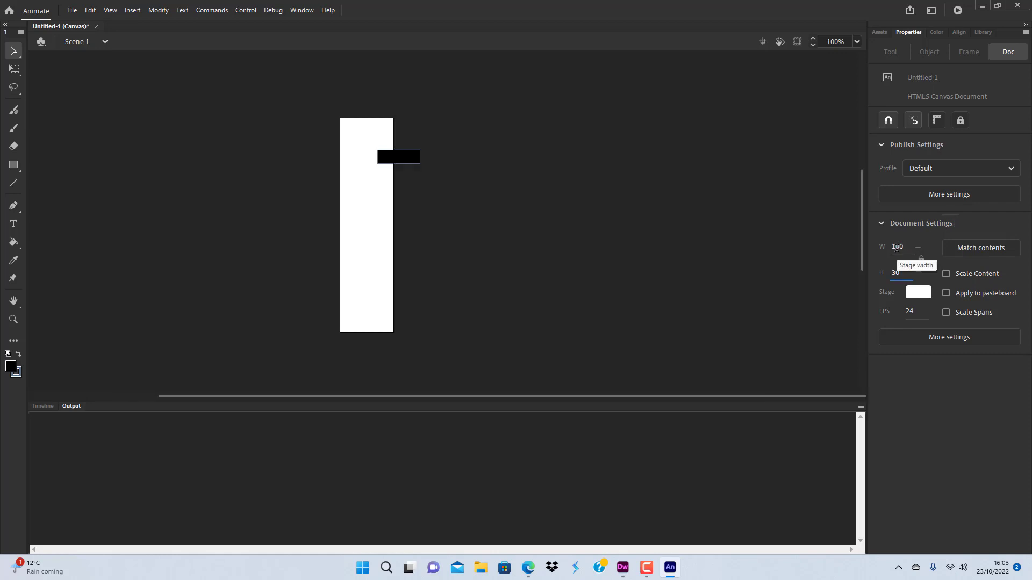
{"action": "key", "text": "Return"}
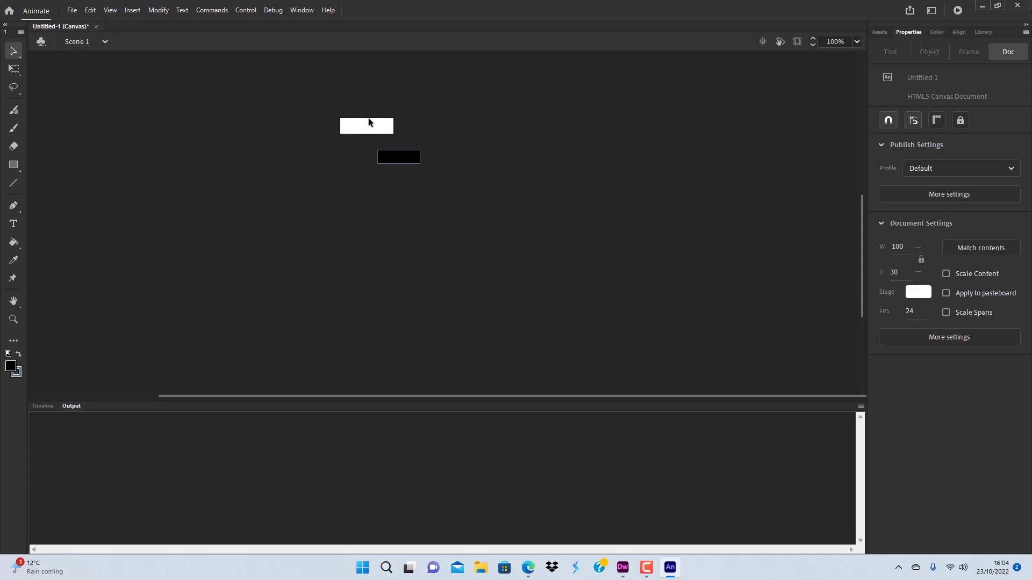
Move the black rectangle onto the resized stage and nudge it up and left to X 13, Y 3.
{"action": "left_click_drag", "start_coordinate": [398, 157], "coordinate": [369, 127]}
{"action": "left_click", "coordinate": [424, 153]}
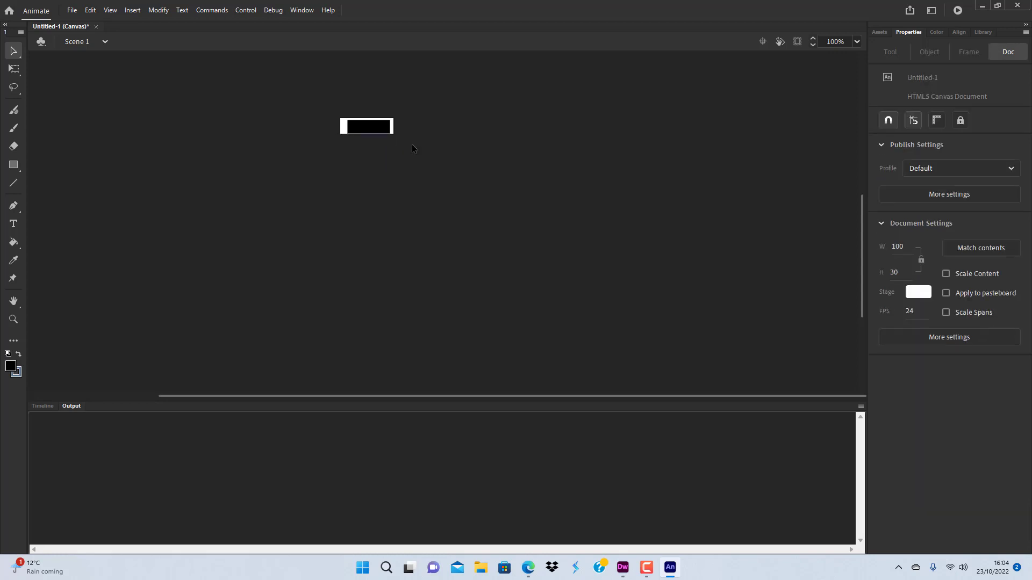
{"action": "double_click", "coordinate": [383, 129]}
{"action": "key", "text": "Up"}
{"action": "key", "text": "Up"}
{"action": "key", "text": "Left"}
{"action": "key", "text": "Left"}
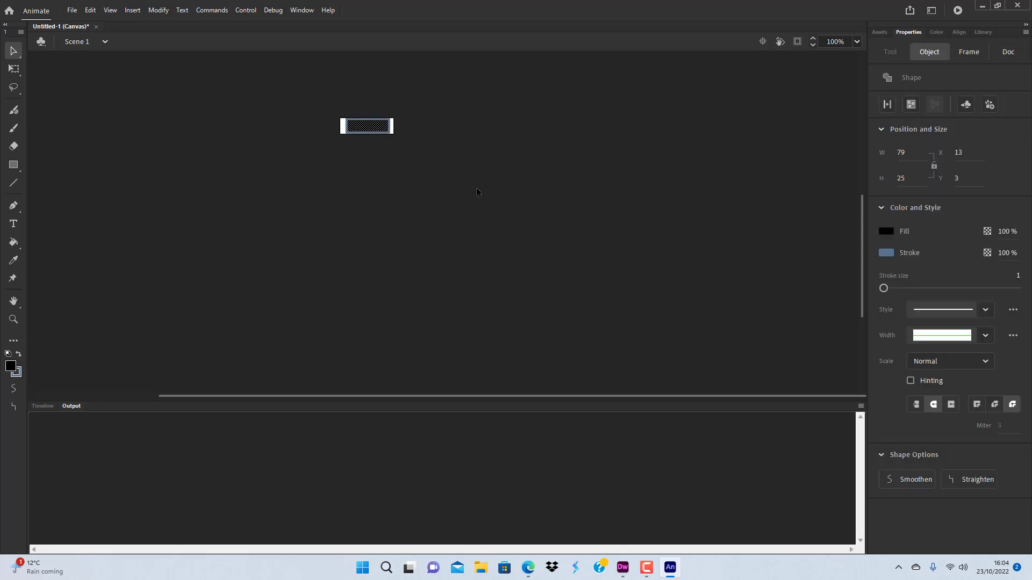
{"action": "left_click", "coordinate": [489, 192]}
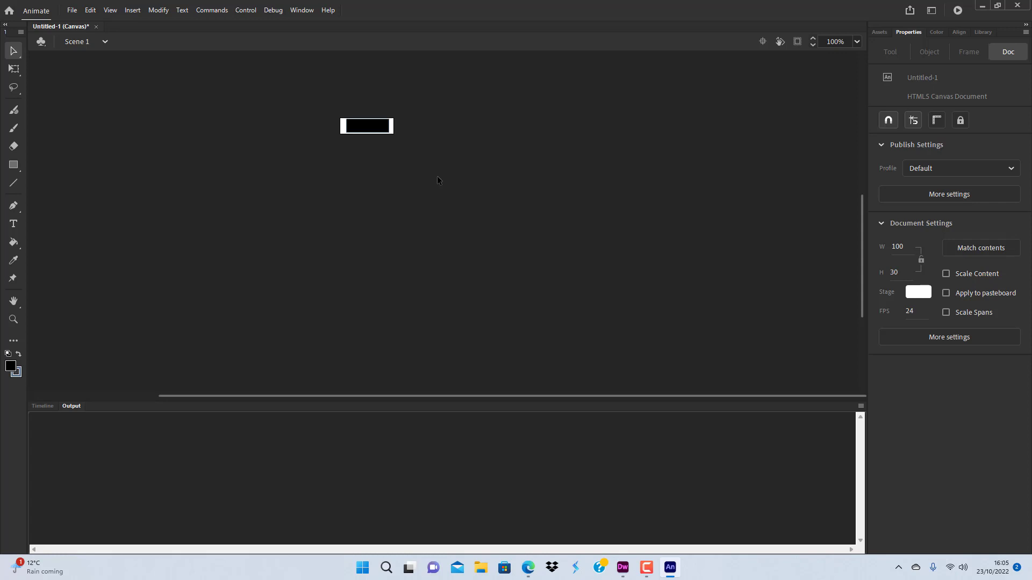
Start exporting the stage as an image, using the PNG-24 preset.
{"action": "left_click_drag", "start_coordinate": [285, 98], "coordinate": [464, 201]}
{"action": "left_click", "coordinate": [422, 166]}
{"action": "left_click", "coordinate": [72, 10]}
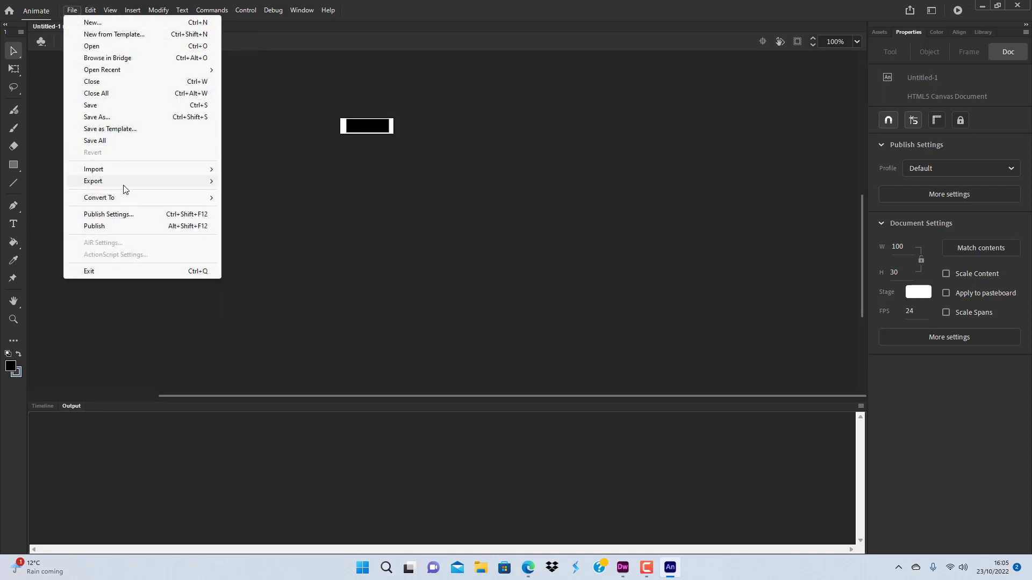
{"action": "mouse_move", "coordinate": [127, 183]}
{"action": "left_click", "coordinate": [269, 181]}
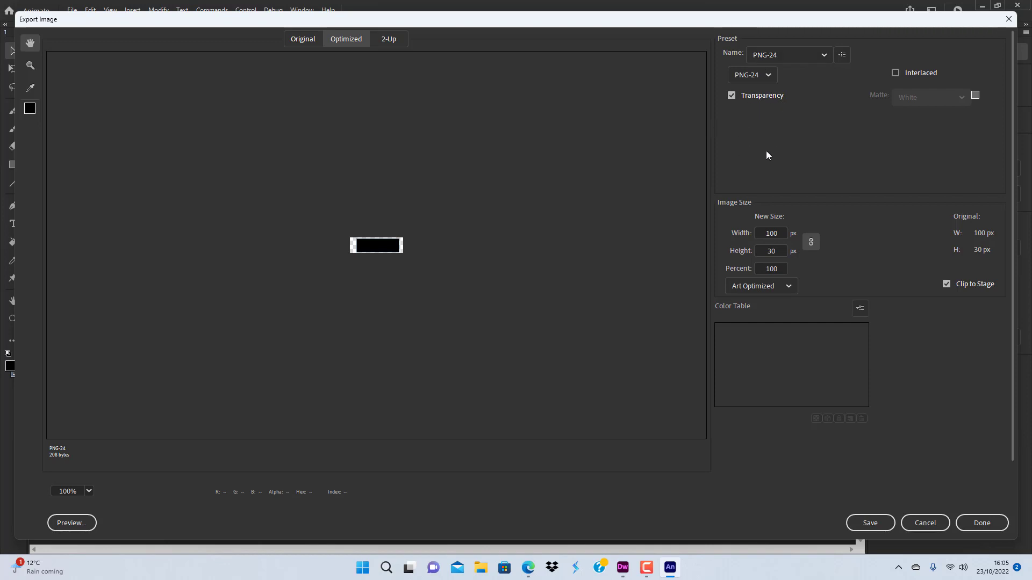
{"action": "left_click", "coordinate": [824, 56]}
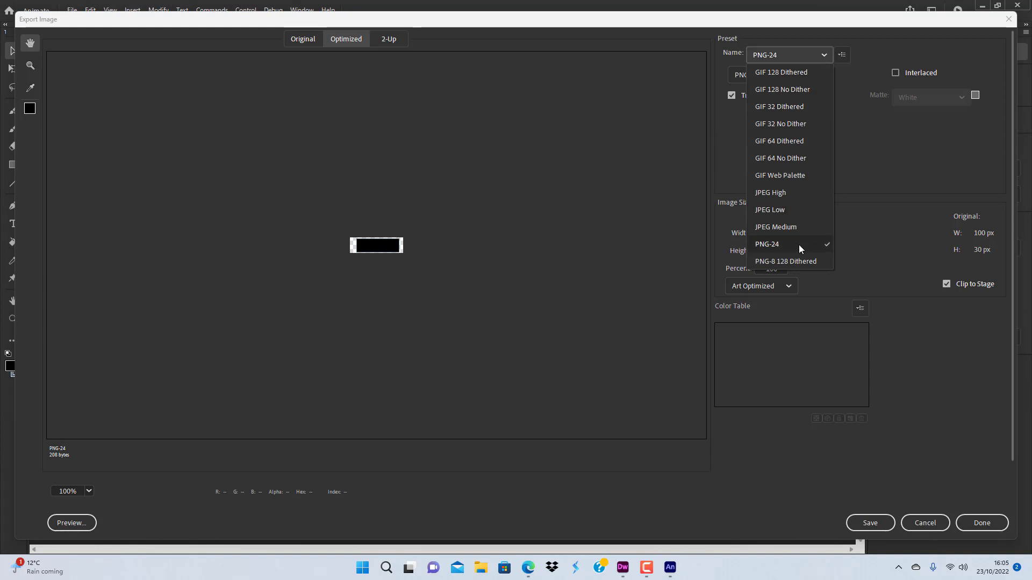
{"action": "left_click", "coordinate": [869, 163]}
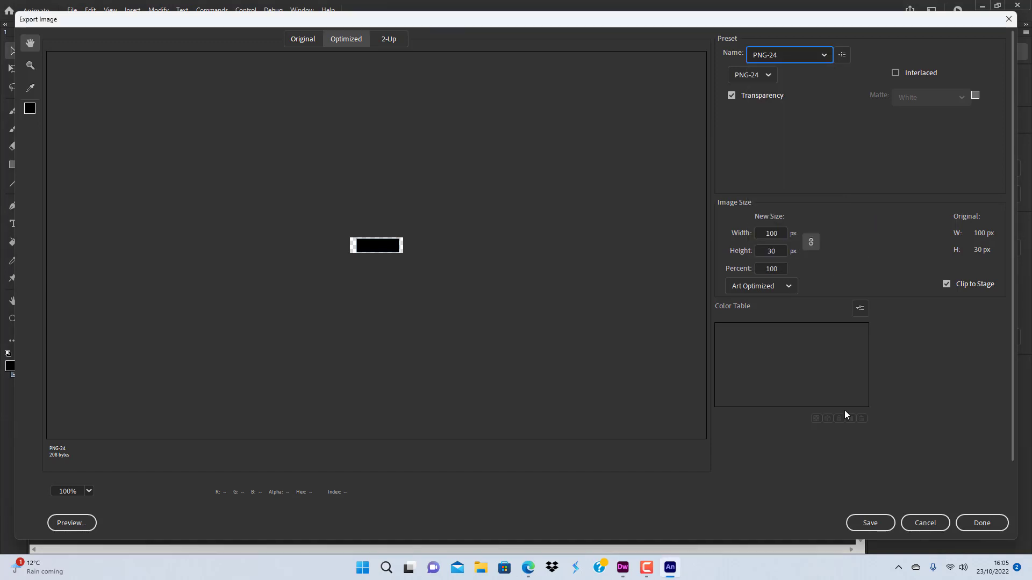
Save the exported PNG as bar_button in the html pieces folder inside Documents.
{"action": "left_click", "coordinate": [867, 519]}
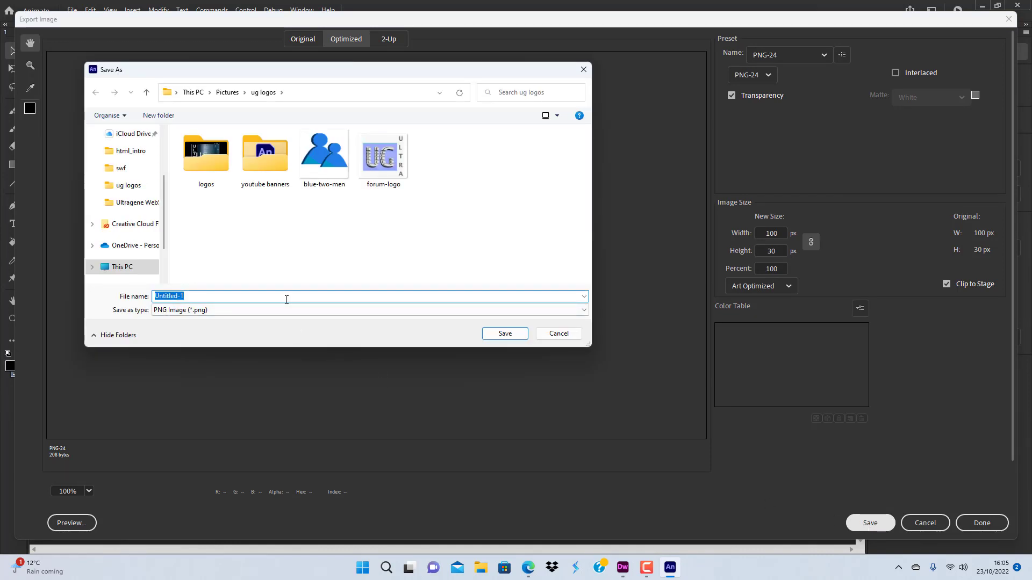
{"action": "key", "text": "BackSpace"}
{"action": "type", "text": "b"}
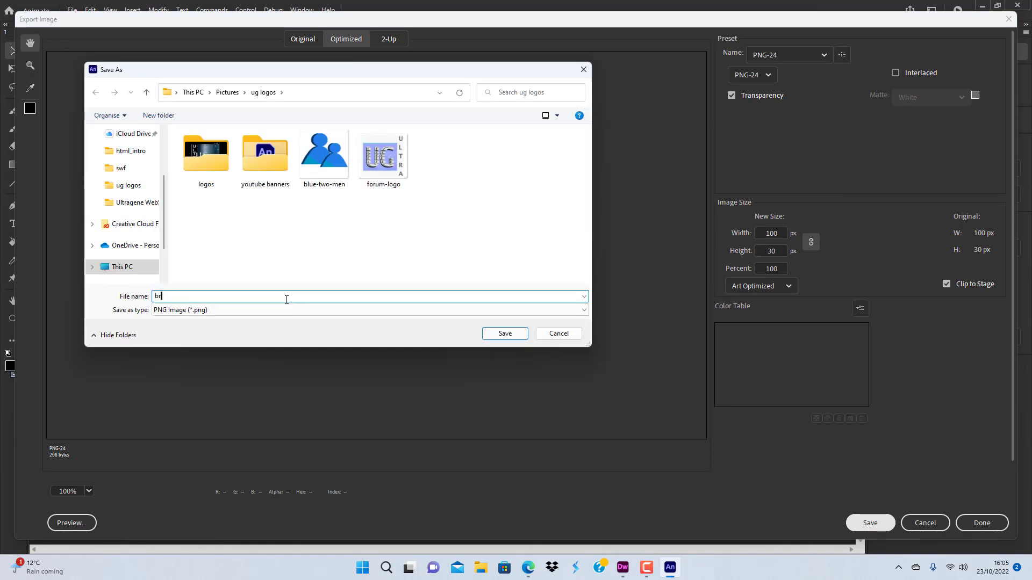
{"action": "type", "text": "ar_button"}
{"action": "scroll", "coordinate": [148, 204], "scroll_direction": "up", "scroll_amount": 2}
{"action": "scroll", "coordinate": [148, 203], "scroll_direction": "up", "scroll_amount": 1}
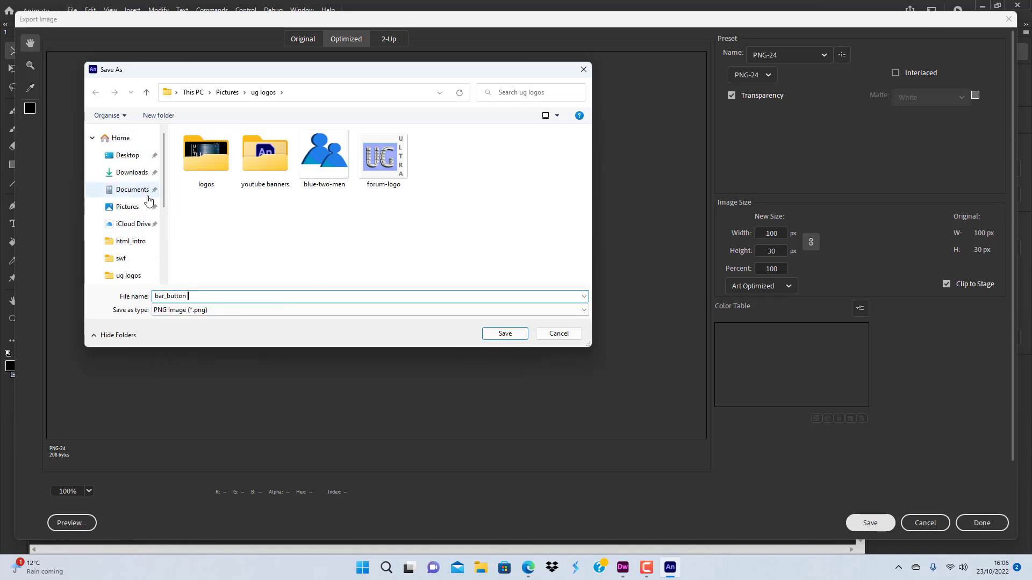
{"action": "left_click", "coordinate": [128, 190]}
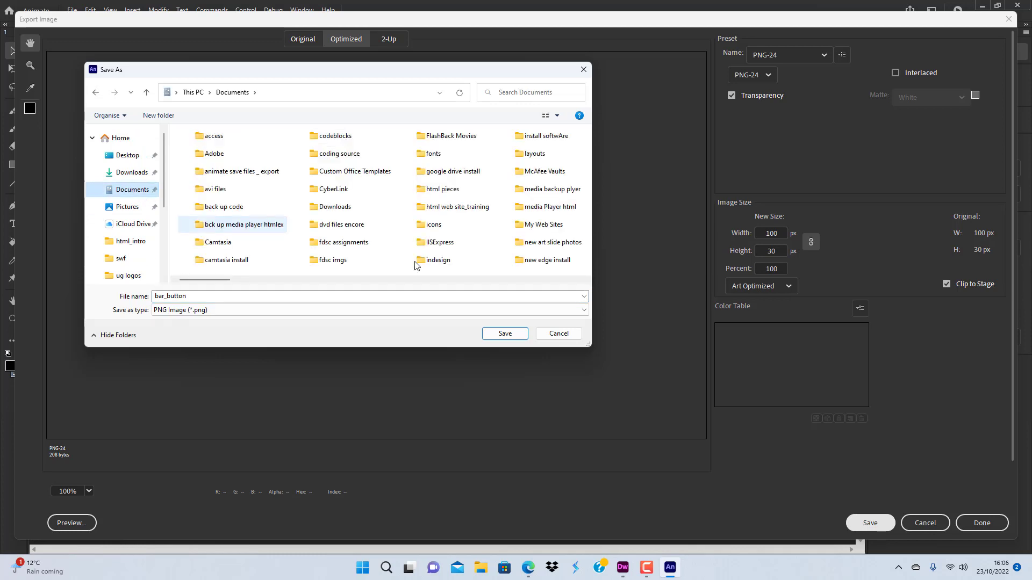
{"action": "left_click", "coordinate": [441, 192]}
{"action": "double_click", "coordinate": [442, 193]}
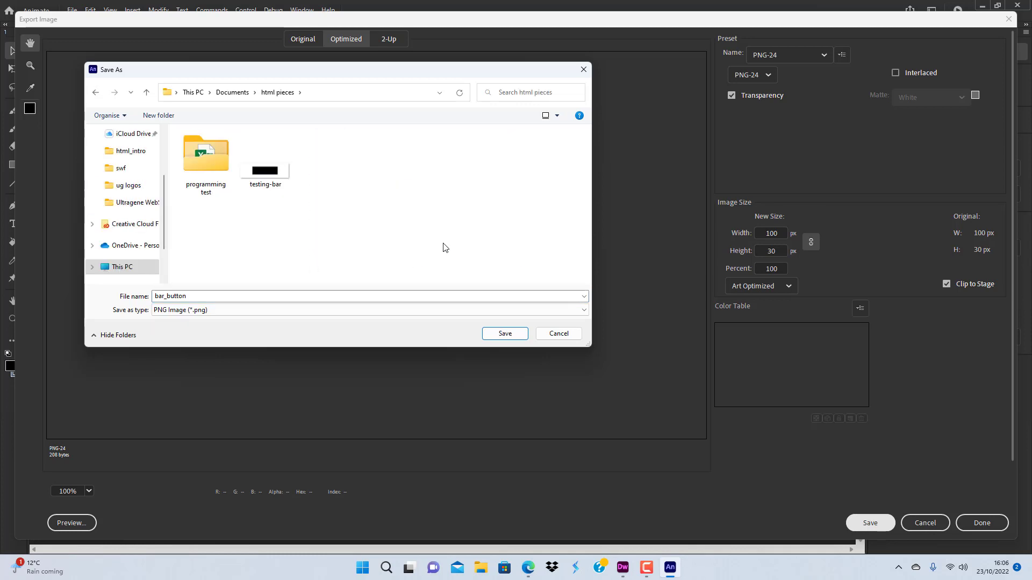
{"action": "left_click", "coordinate": [495, 334]}
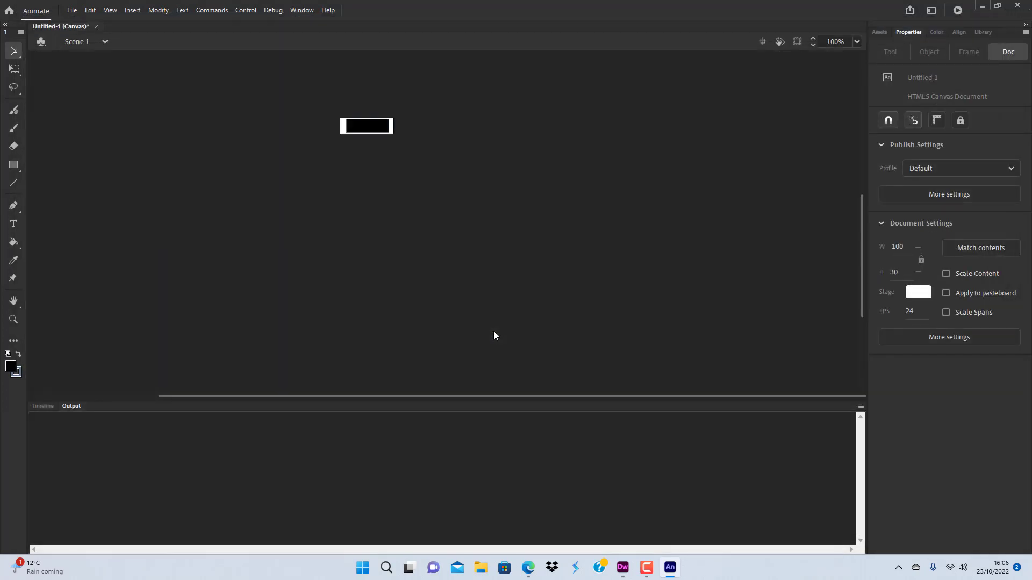
Quit Animate without saving the changes to the Untitled-1 document.
{"action": "left_click", "coordinate": [1020, 5]}
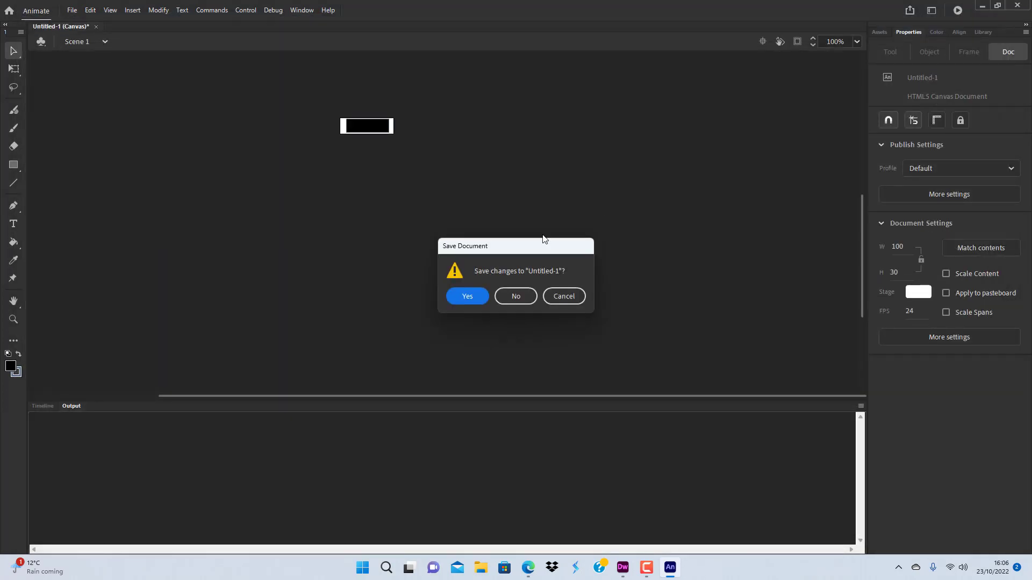
{"action": "left_click", "coordinate": [522, 295]}
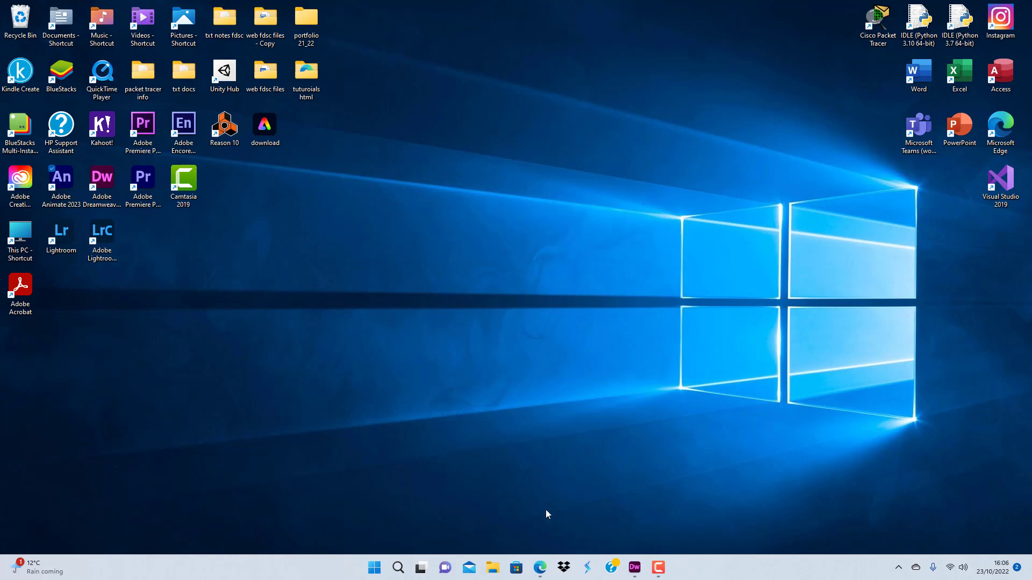
Switch to File Explorer, view the bar_button image in the html pieces folder, and close the viewer and folder.
{"action": "left_click", "coordinate": [489, 567]}
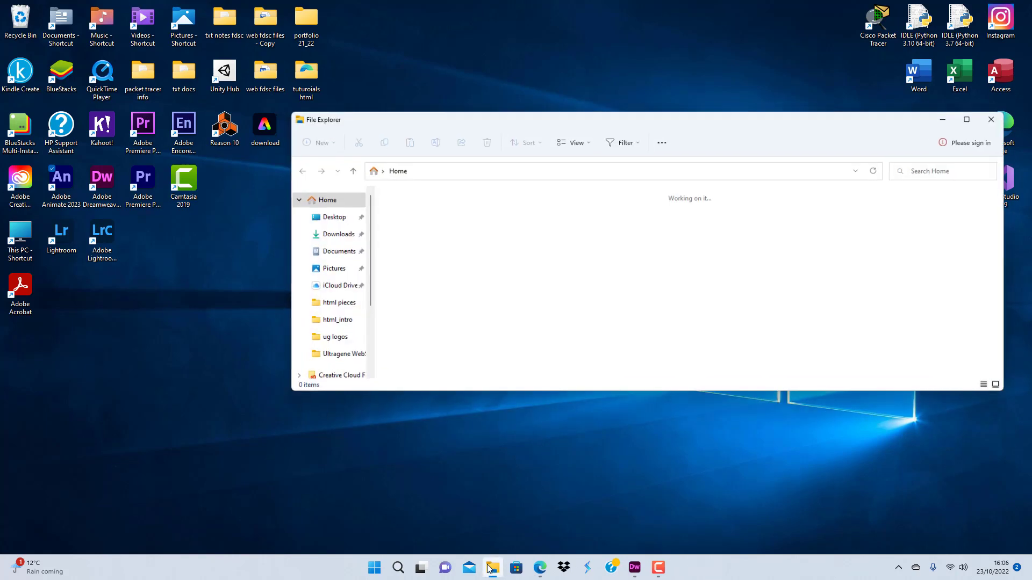
{"action": "left_click", "coordinate": [461, 262]}
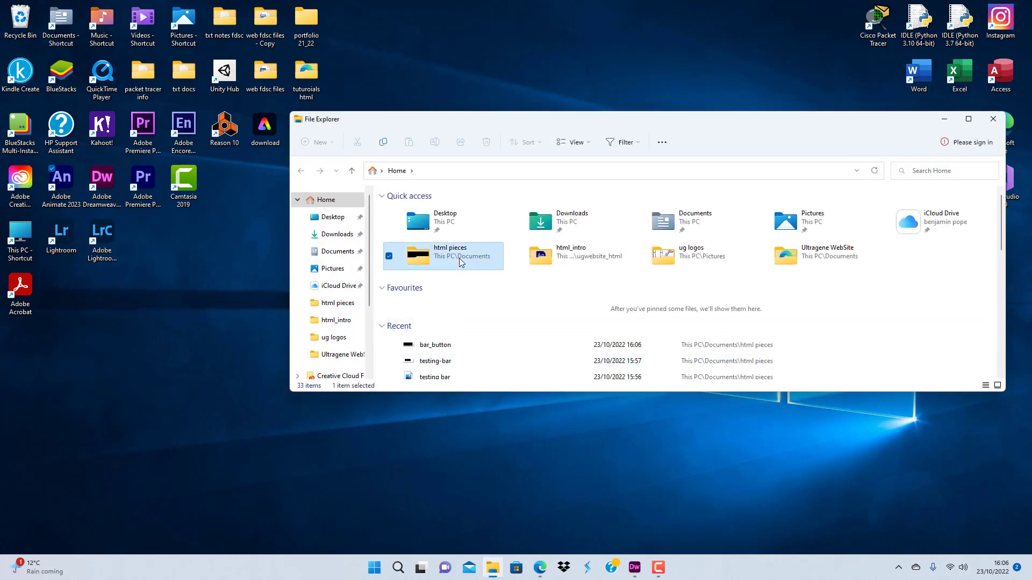
{"action": "double_click", "coordinate": [459, 262]}
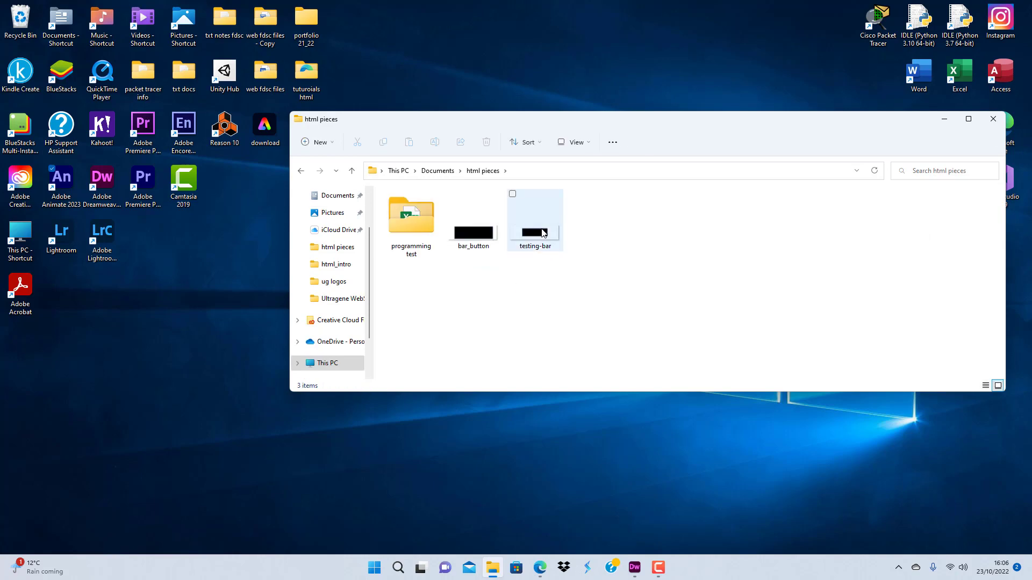
{"action": "double_click", "coordinate": [480, 233]}
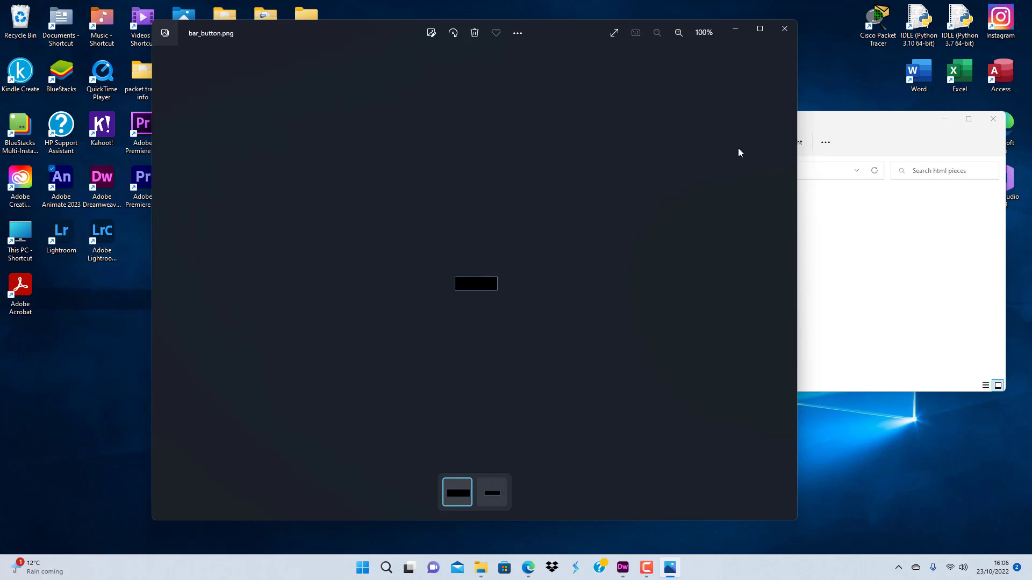
{"action": "left_click", "coordinate": [785, 29]}
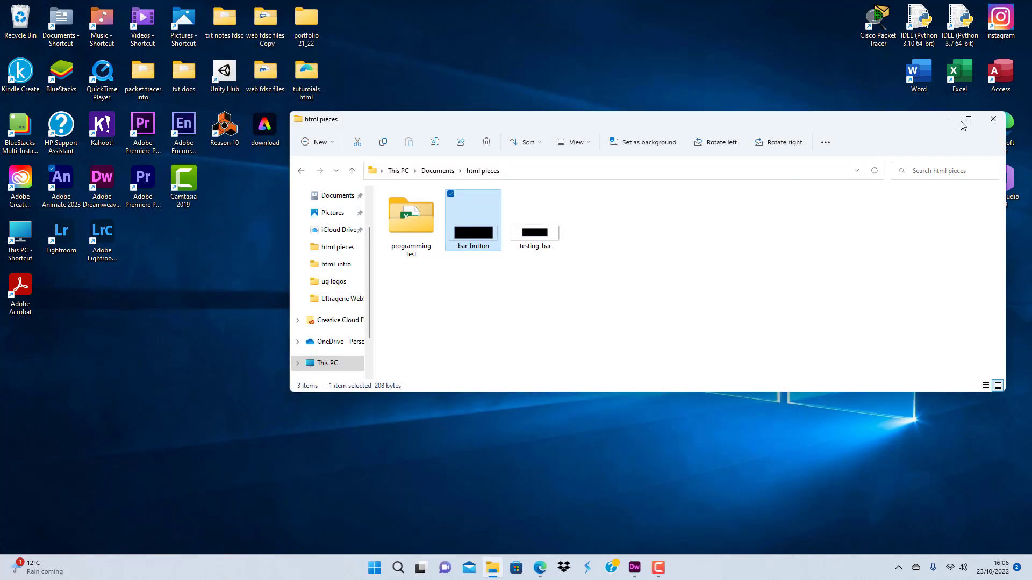
{"action": "left_click", "coordinate": [993, 118]}
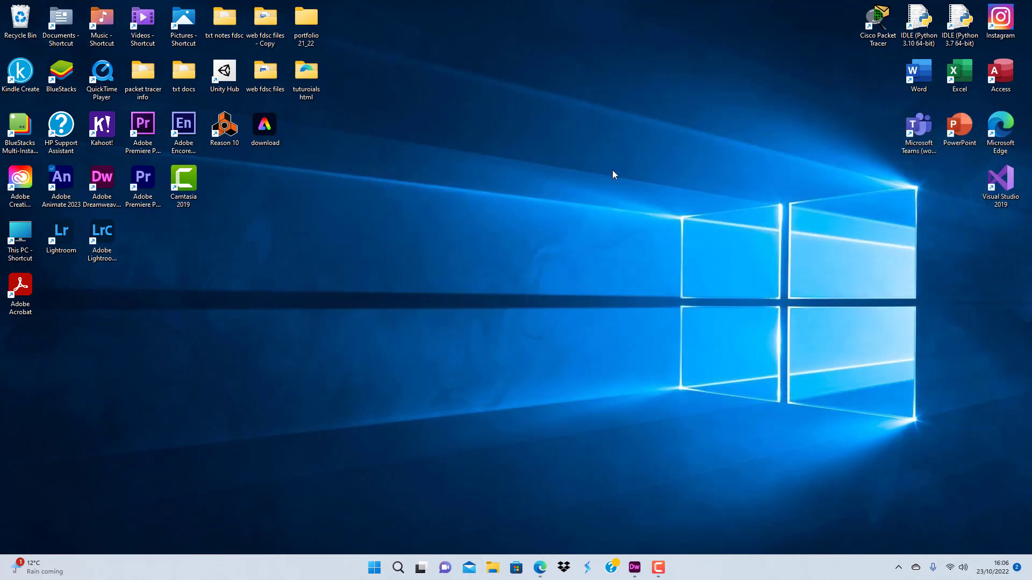